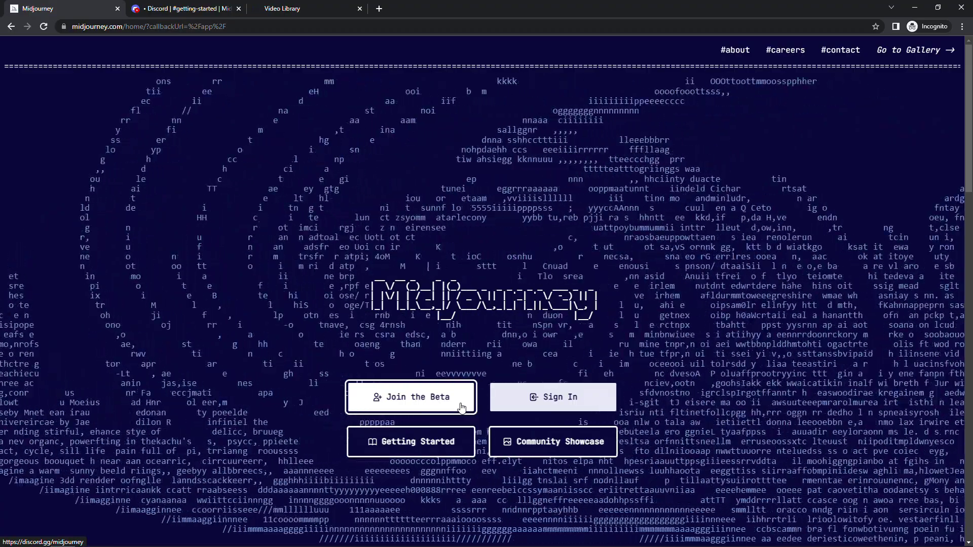
Switch to the Midjourney Discord server and read the #getting-started HOW TO USE steps
left_click(181, 10)
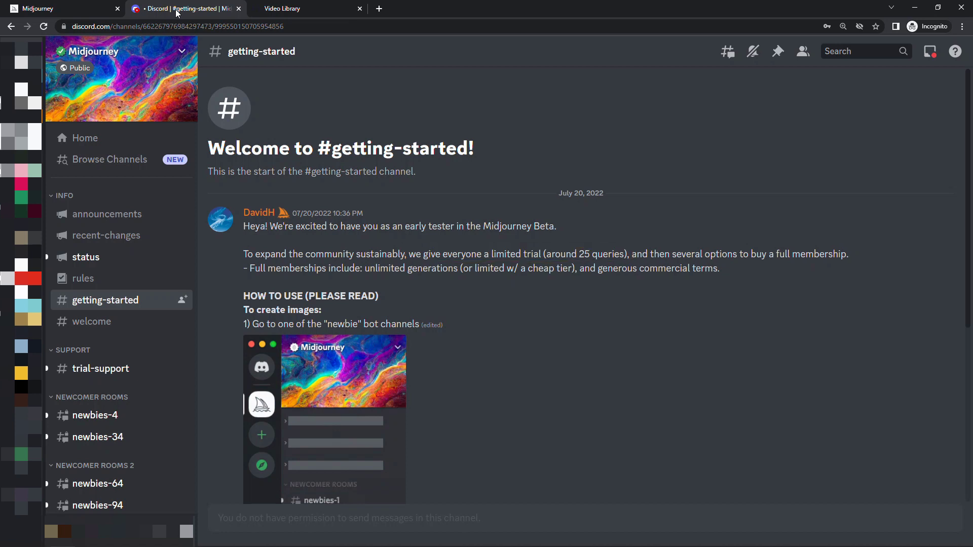
scroll(861, 223, "down", 3)
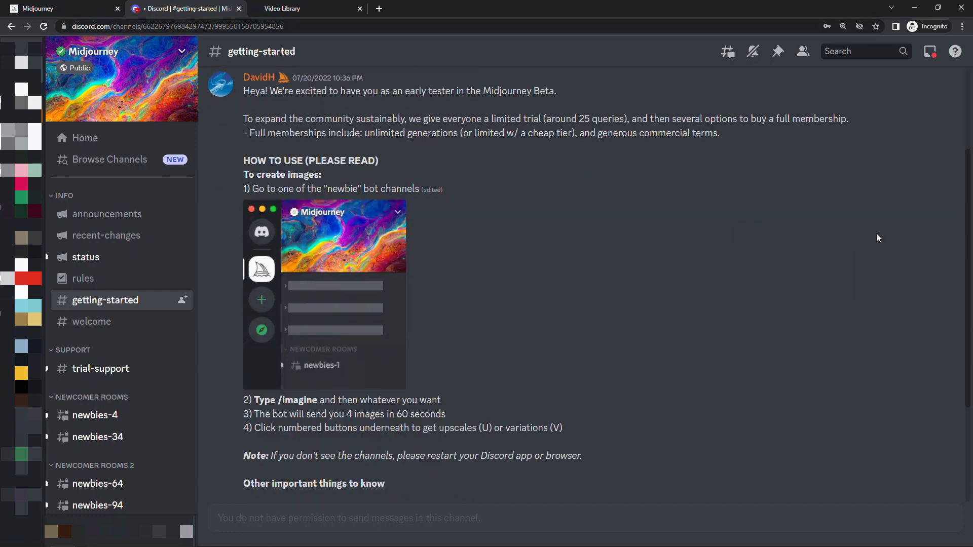
scroll(923, 248, "down", 2)
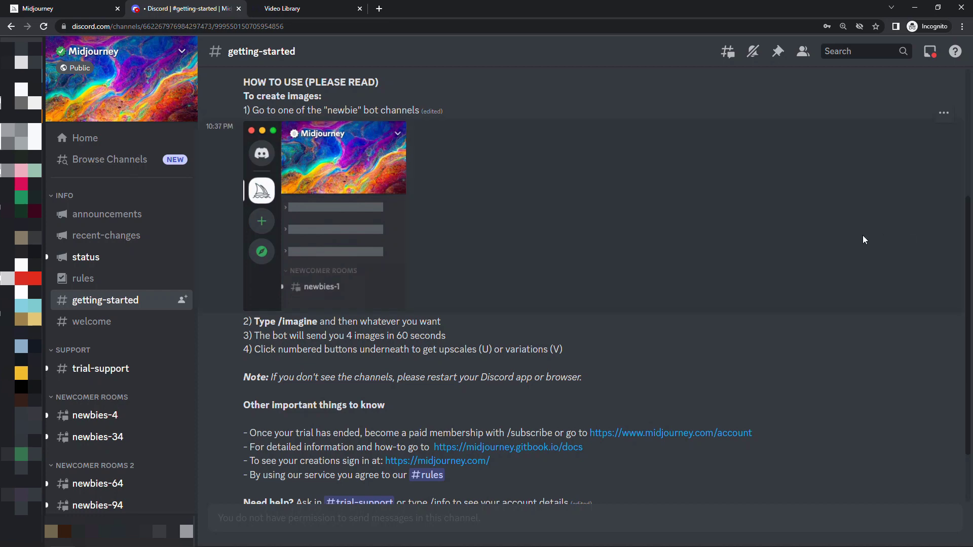
In #newbies-4, submit an /imagine prompt for a brunette woman with green eyes, black glasses, and a green T-shirt
left_click(86, 419)
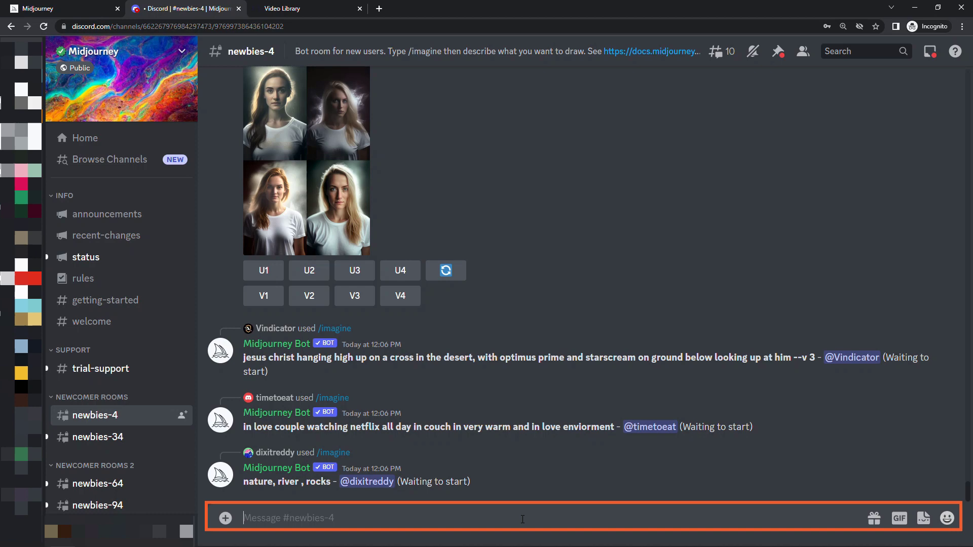
type("/imagine")
key("Tab")
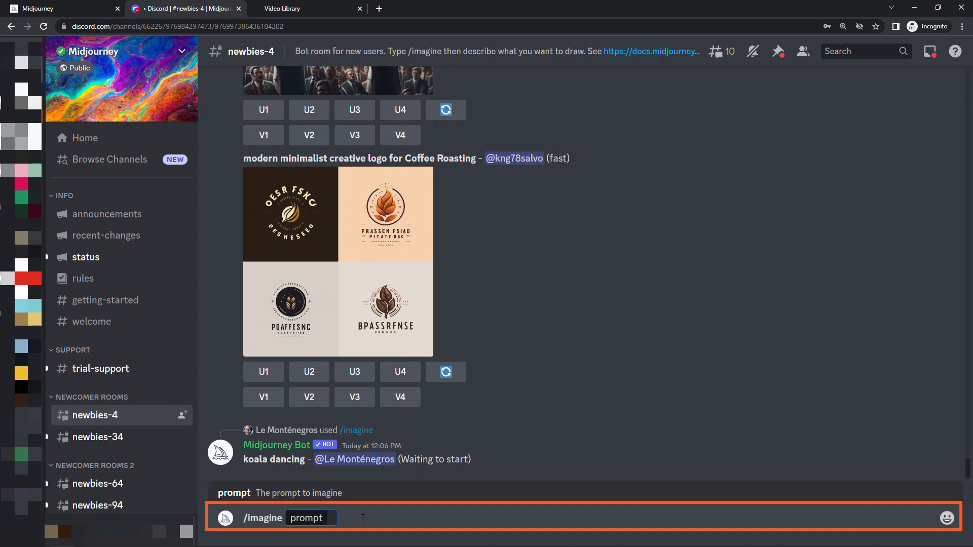
type("caucasian woman, long brunette hair, green eyes, high cheek bones, thick black glasses, wearing a green T-shirt")
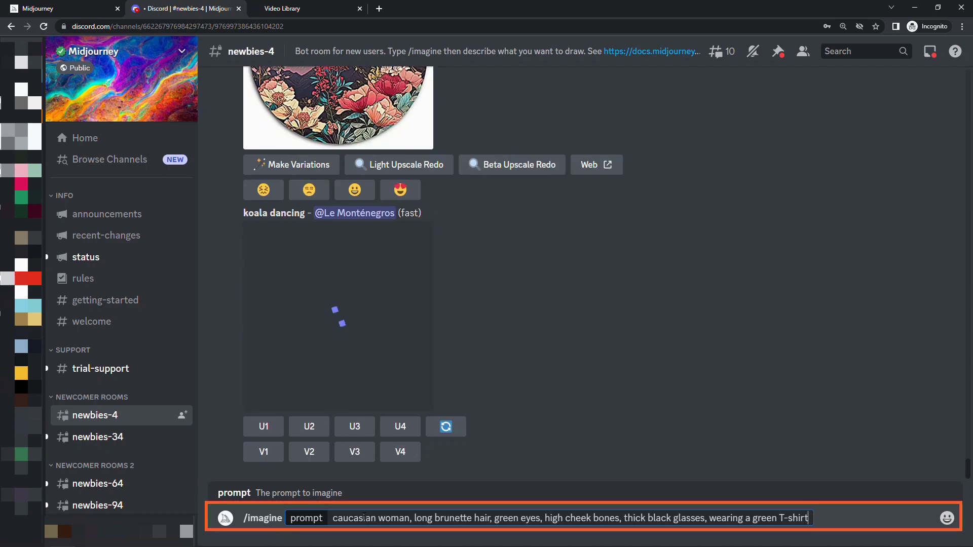
key("Return")
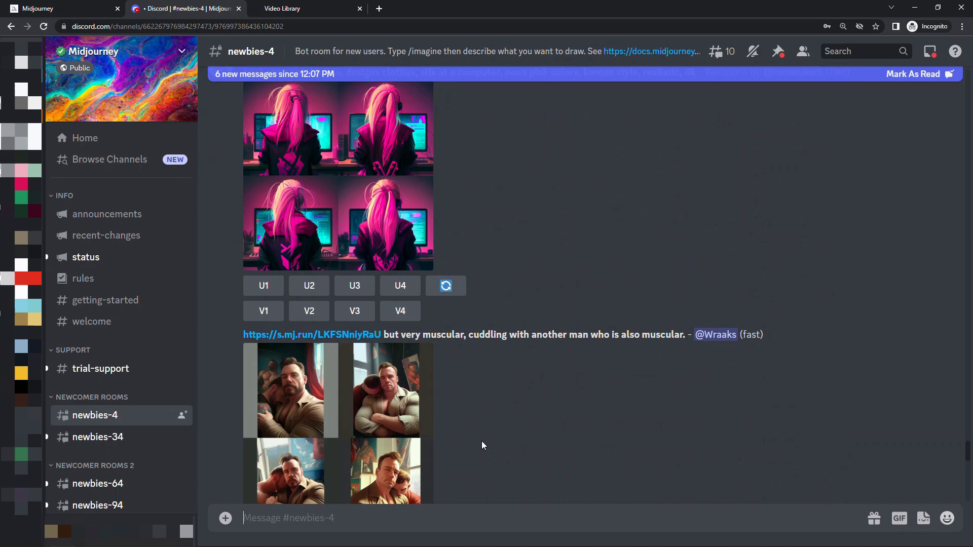
Scroll up the #newbies-4 chat to the prompt's four-portrait result grid
scroll(482, 444, "up", 10)
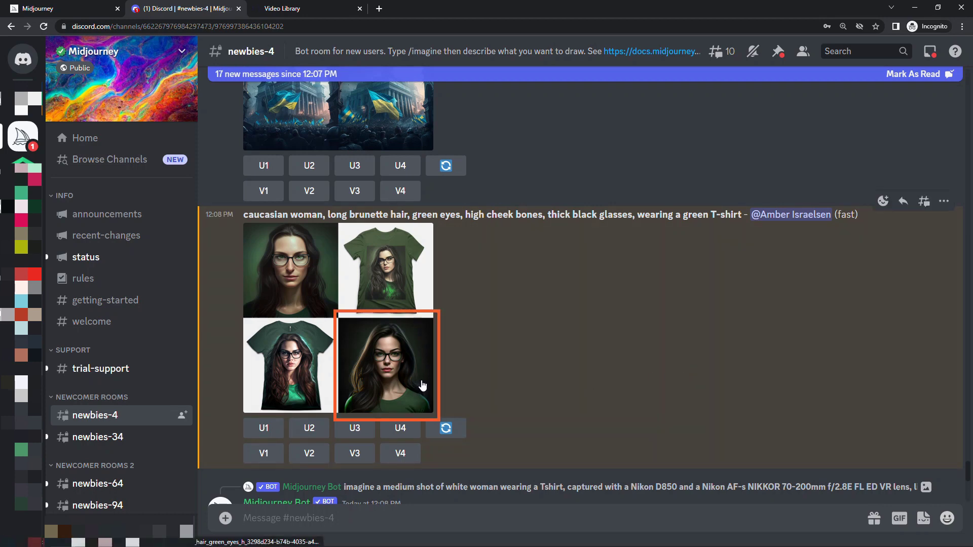
Request V4 variations of the fourth portrait and scroll down to the new grid
left_click(414, 458)
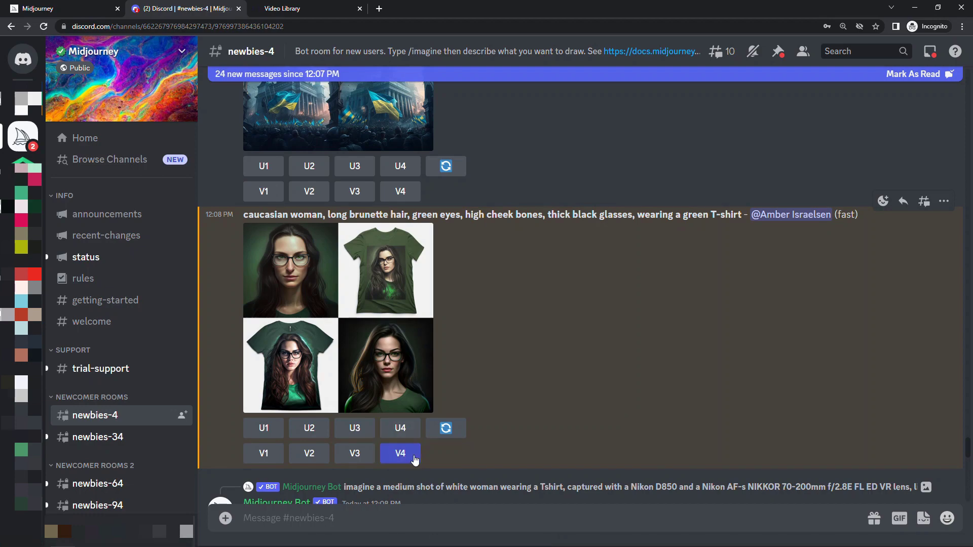
scroll(560, 421, "down", 10)
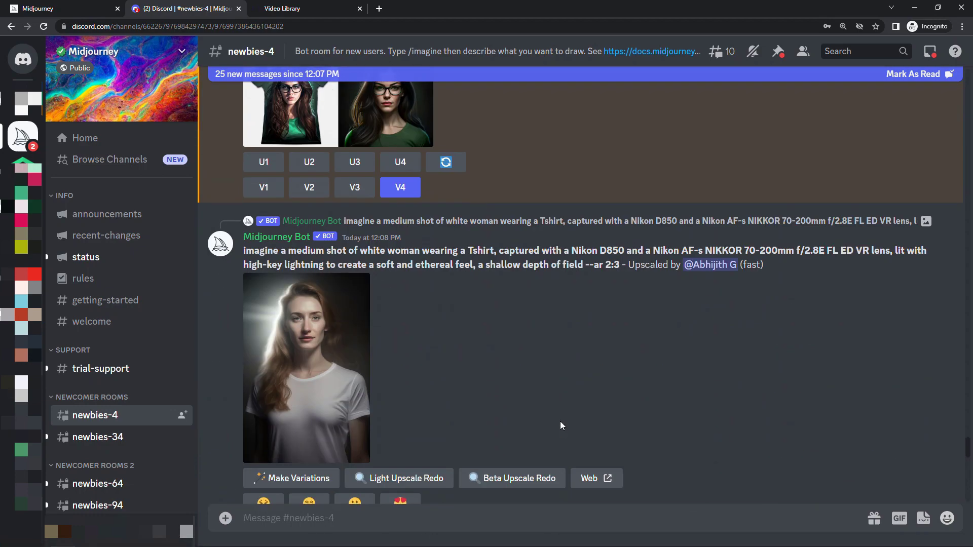
scroll(561, 422, "down", 15)
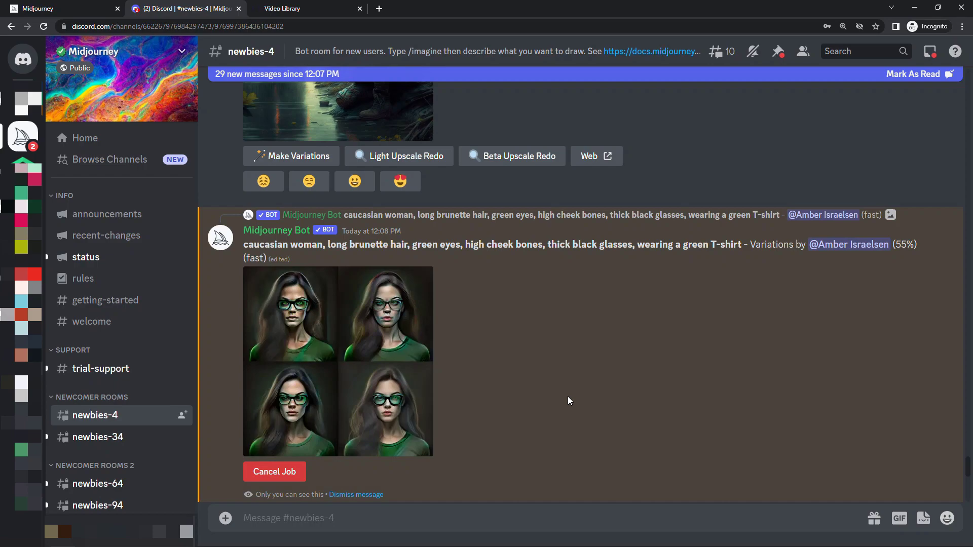
scroll(564, 390, "down", 15)
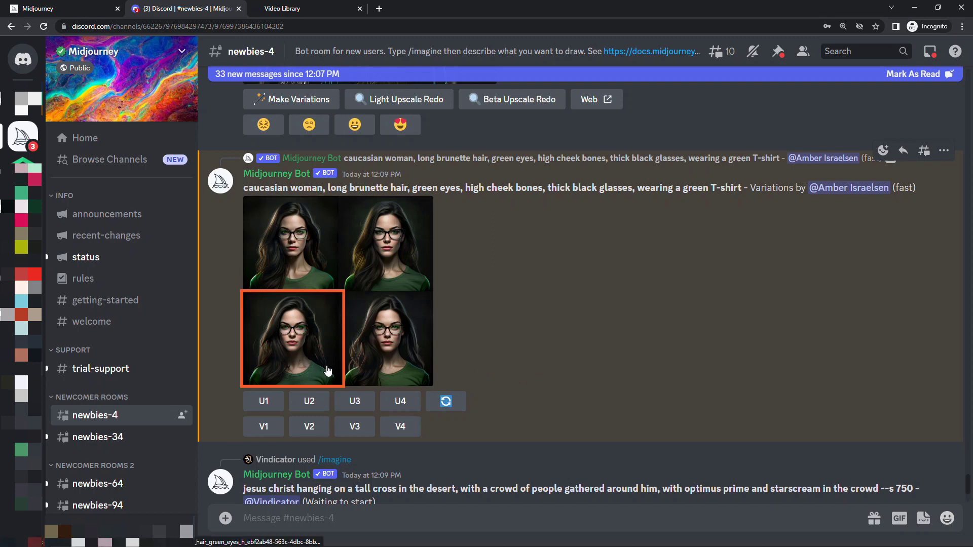
Upscale the third variation with U3 and view the upscaled portrait full size
left_click(365, 403)
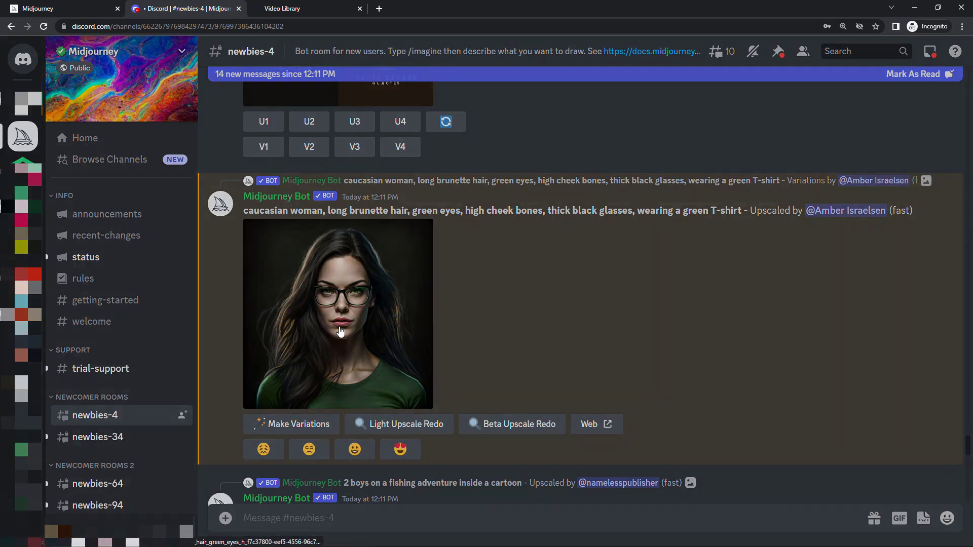
left_click(340, 332)
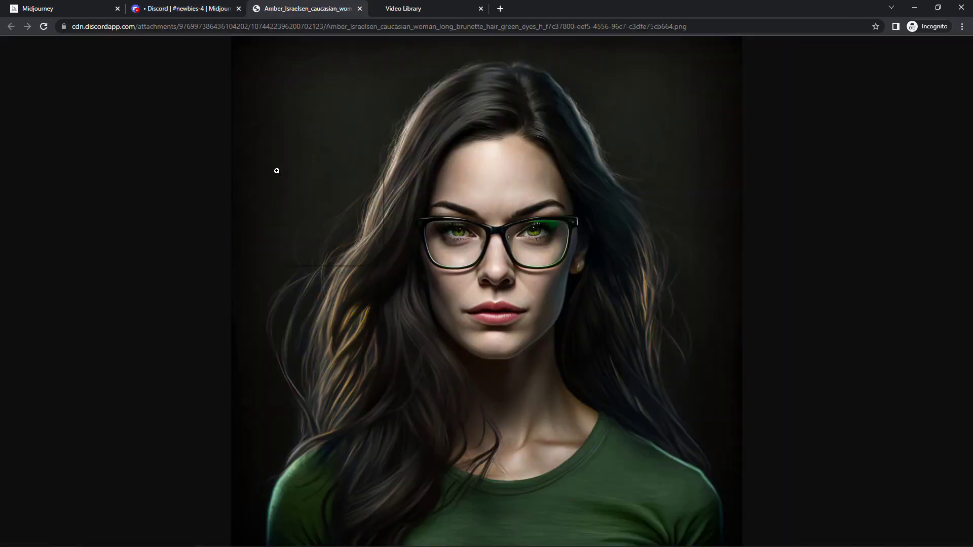
Bring up the image's context menu to save the full-size portrait as a file
right_click(277, 171)
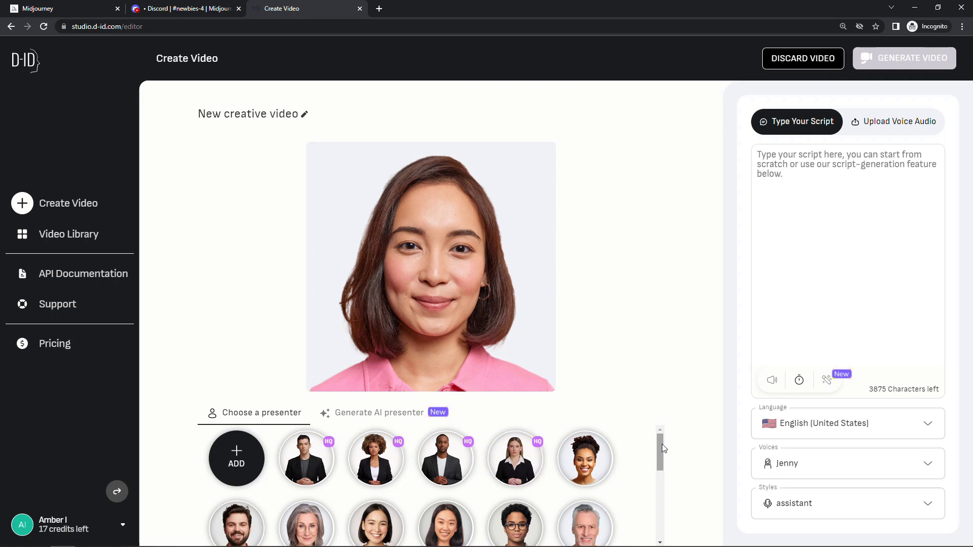
Upload Kate.png as a custom presenter for the new creative video
scroll(661, 448, "down", 2)
scroll(659, 457, "down", 3)
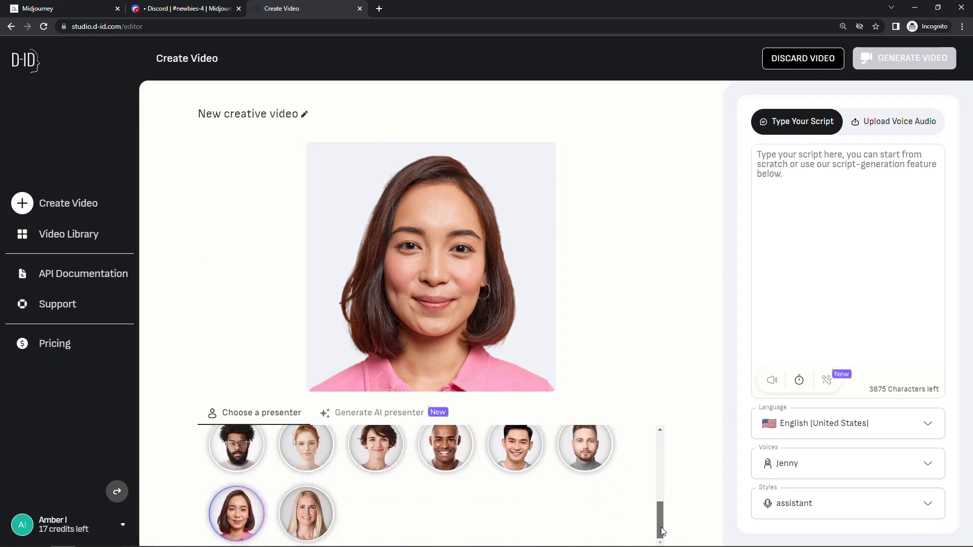
scroll(662, 477, "up", 3)
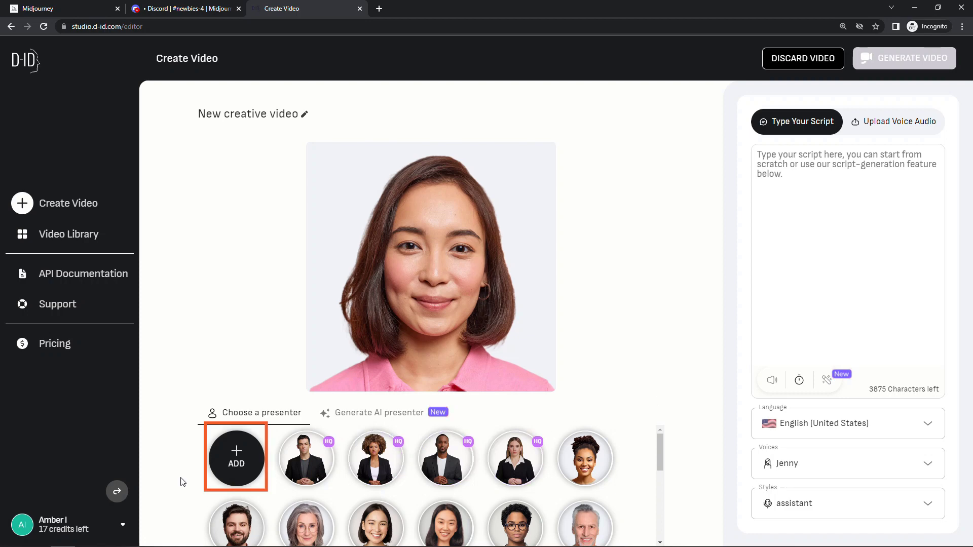
left_click(236, 458)
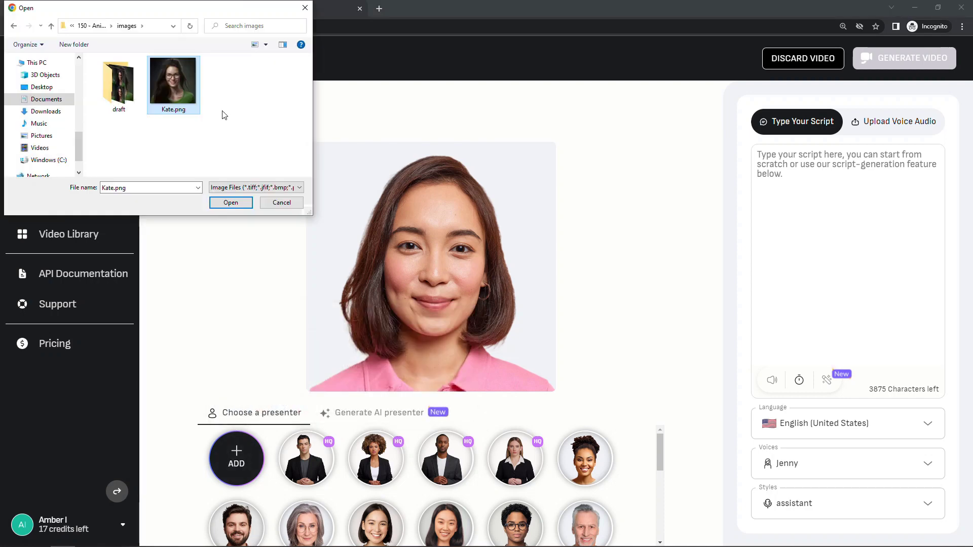
left_click(229, 203)
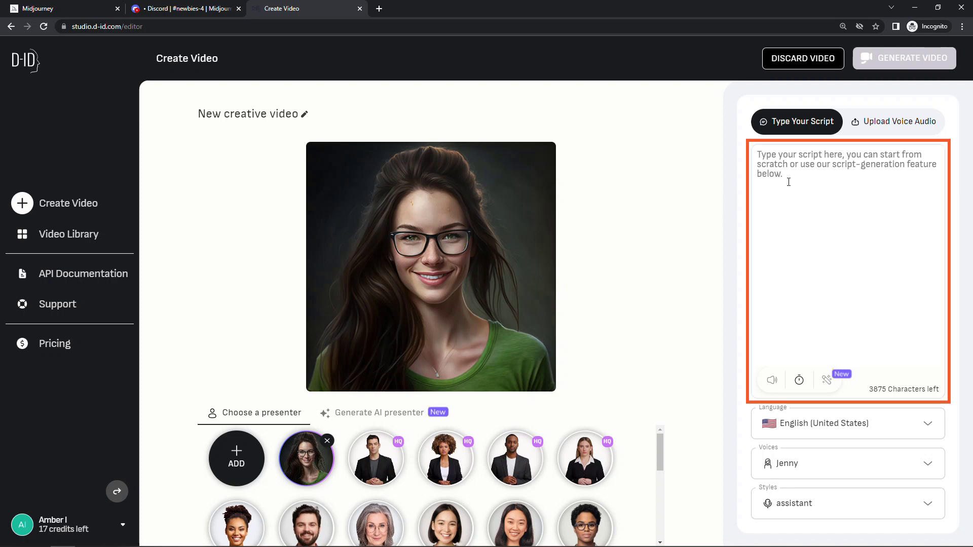
Paste the prepared script asking viewers to like the video, then browse the voice and style lists
left_click(761, 187)
type("If this is the coolest video you’ve ever seen, then I’d really appreciate you hitting that like button so it can spread to more people!")
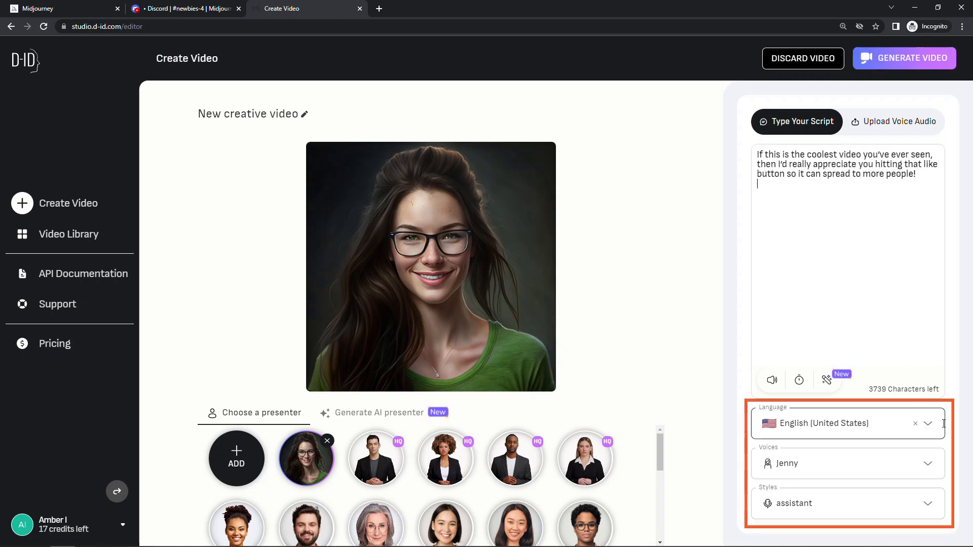
left_click(931, 465)
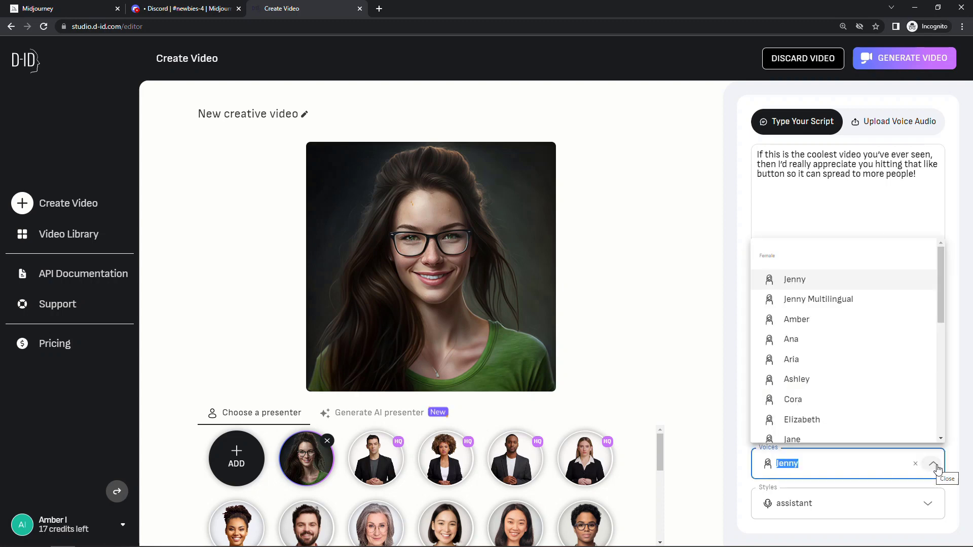
left_click(958, 463)
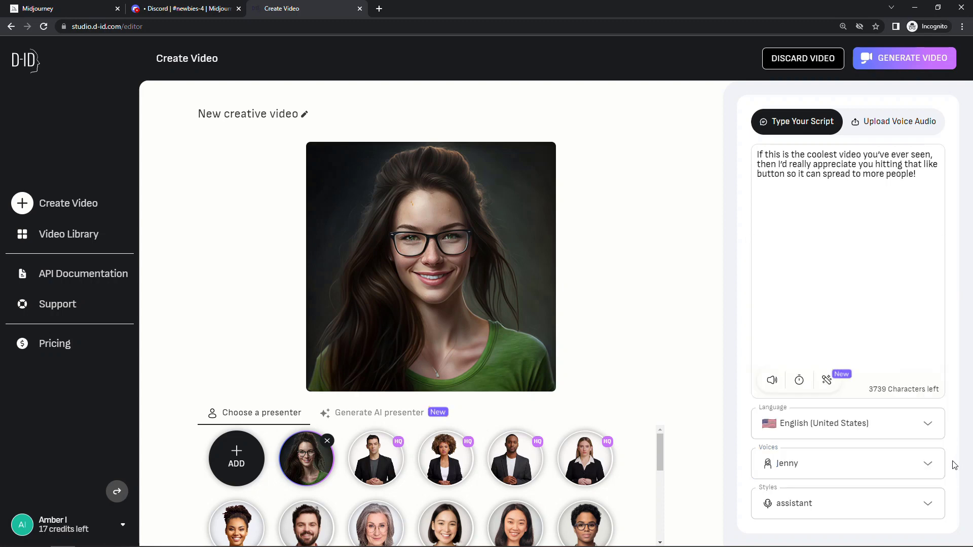
left_click(931, 508)
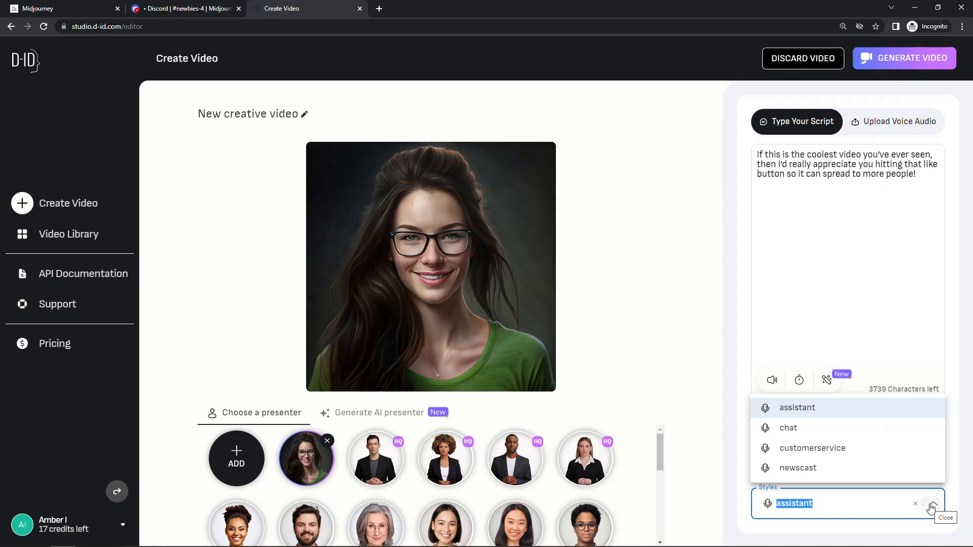
left_click(931, 508)
Choose Jane as the voice with the friendly speaking style
left_click(930, 465)
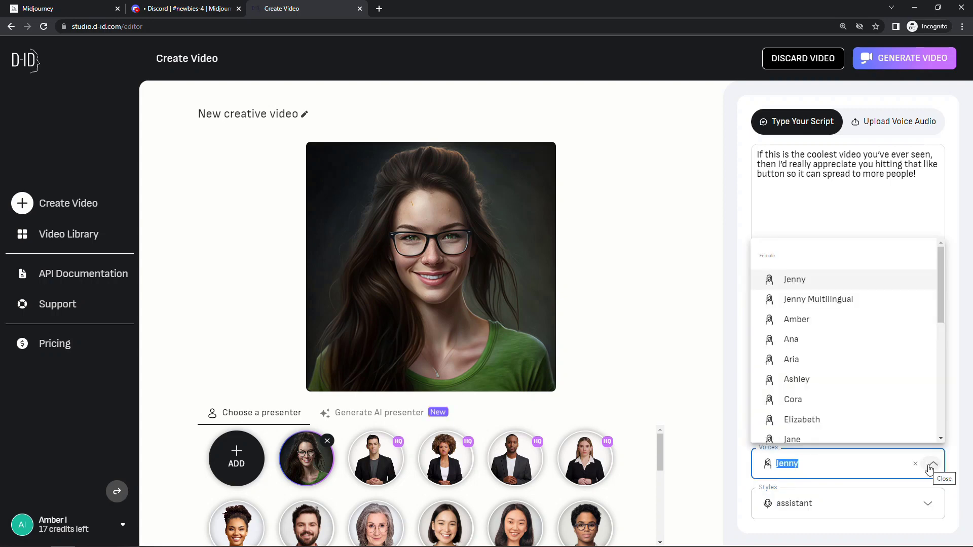
left_click(818, 440)
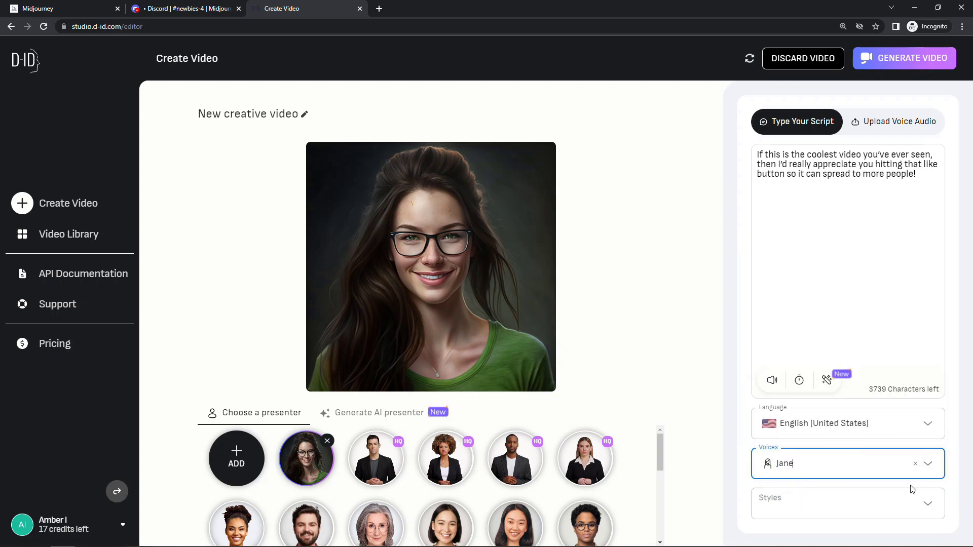
left_click(930, 507)
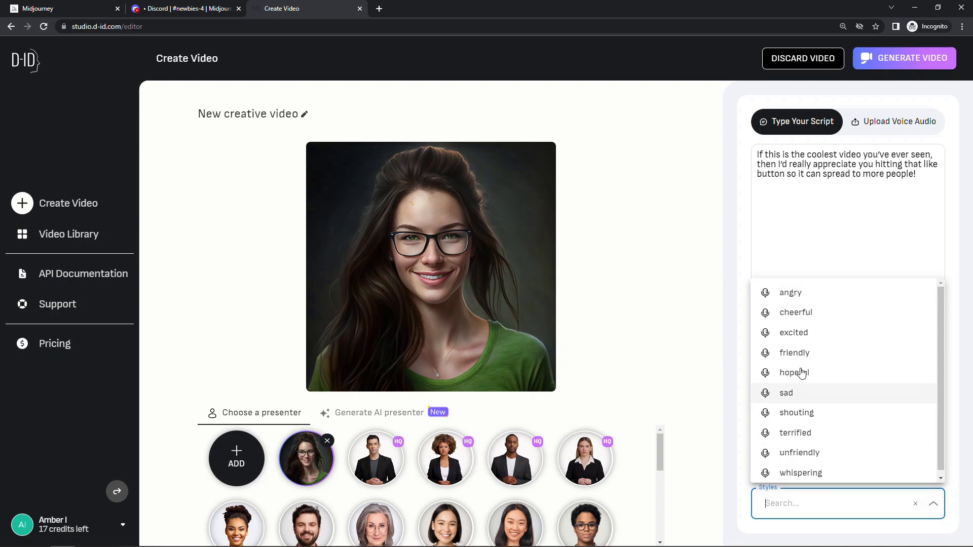
left_click(795, 353)
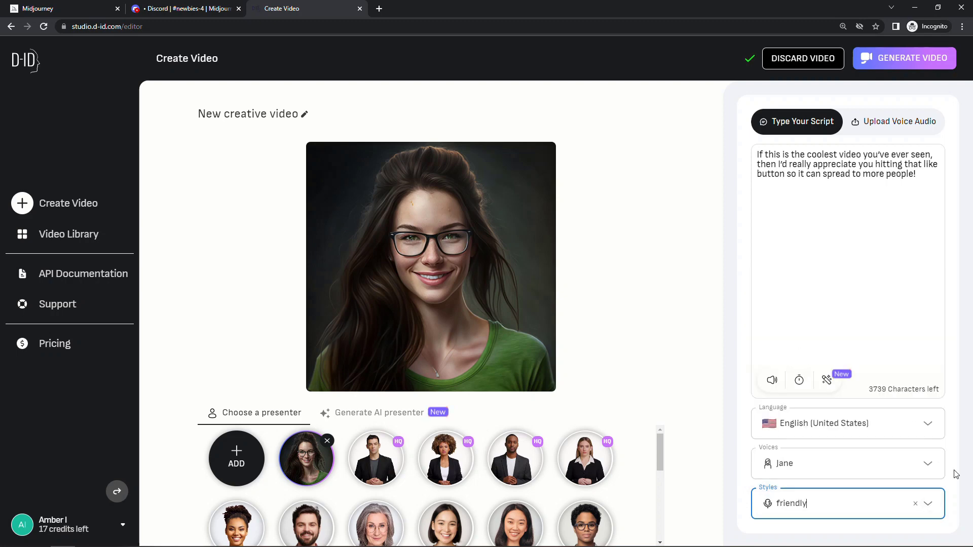
Generate the video for one credit and play the new 7-second clip from the Video Library
left_click(875, 63)
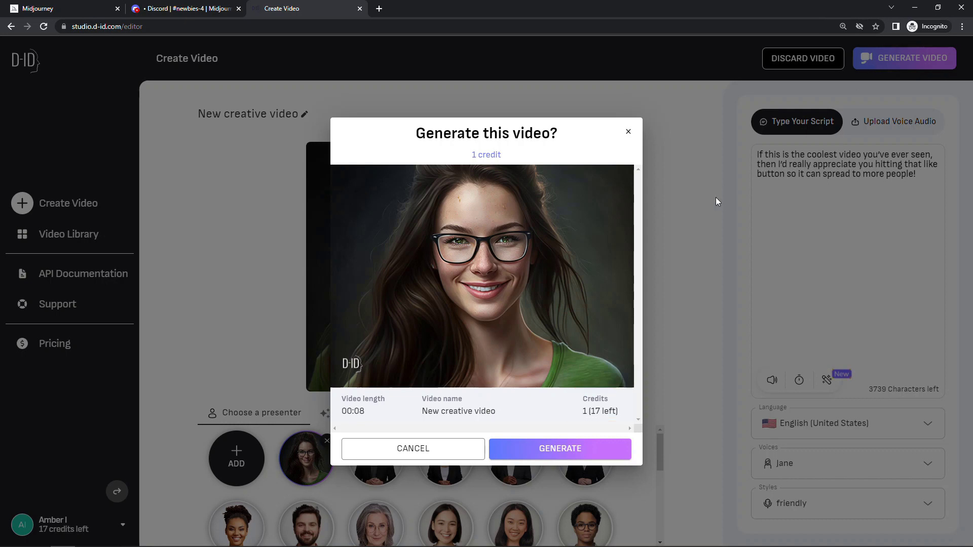
left_click(596, 455)
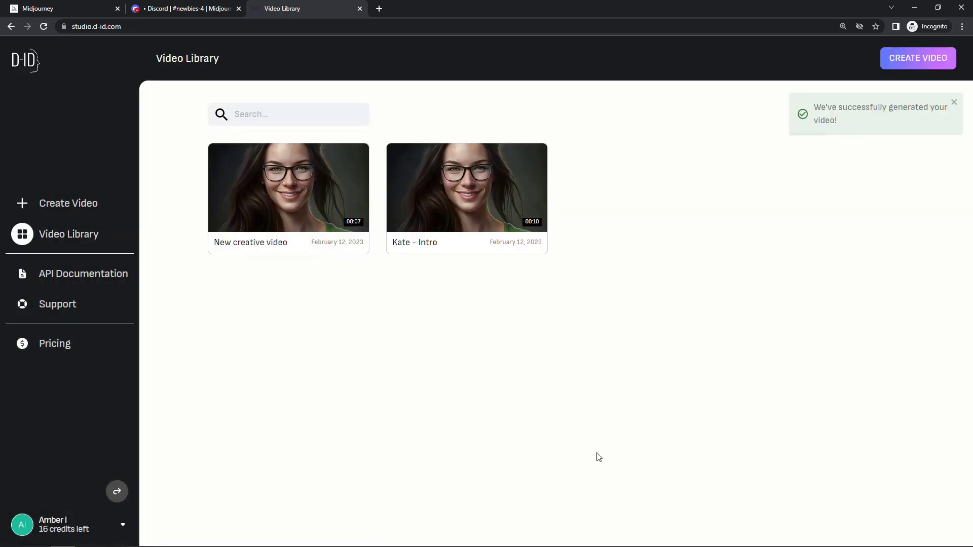
mouse_move(286, 204)
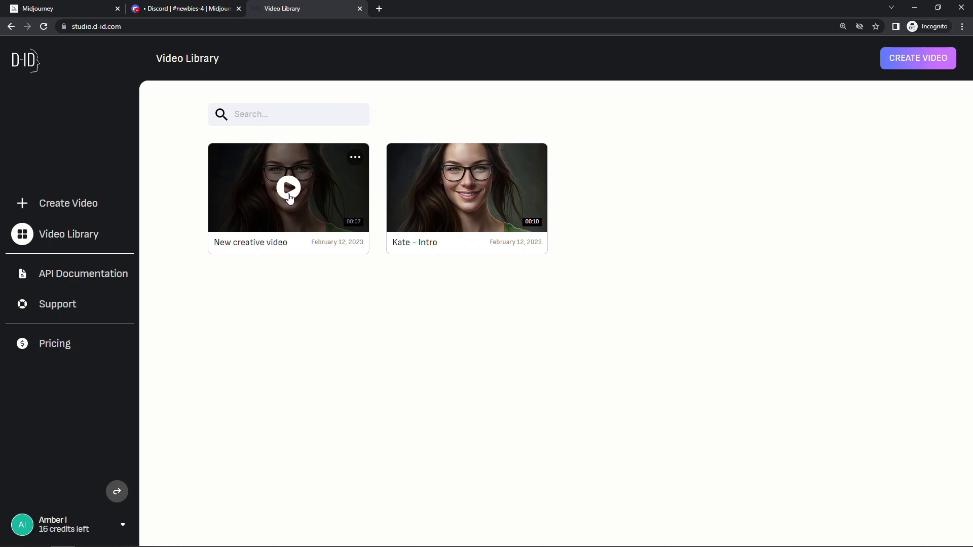
left_click(289, 188)
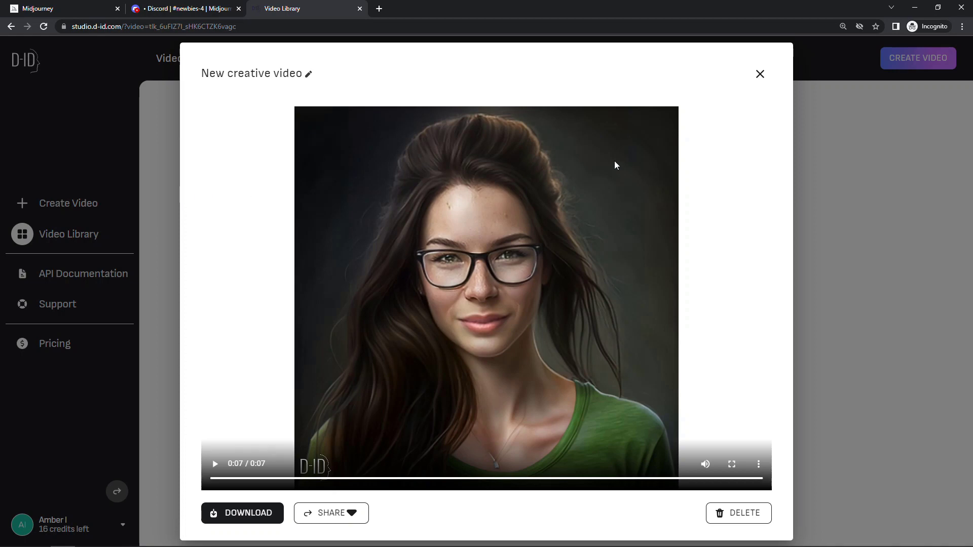
Start a new video voiced by the uploaded audio file Thanks for liking.m4a
left_click(760, 74)
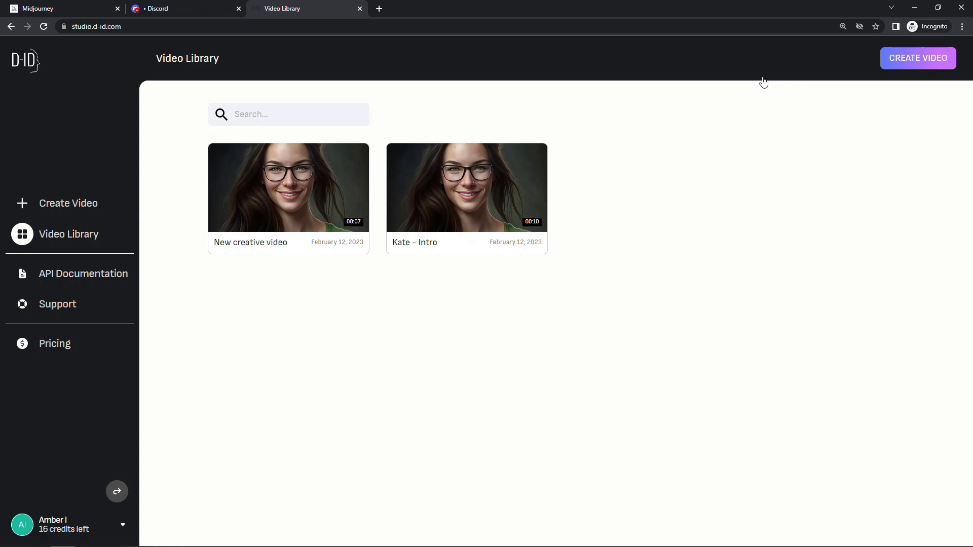
left_click(44, 209)
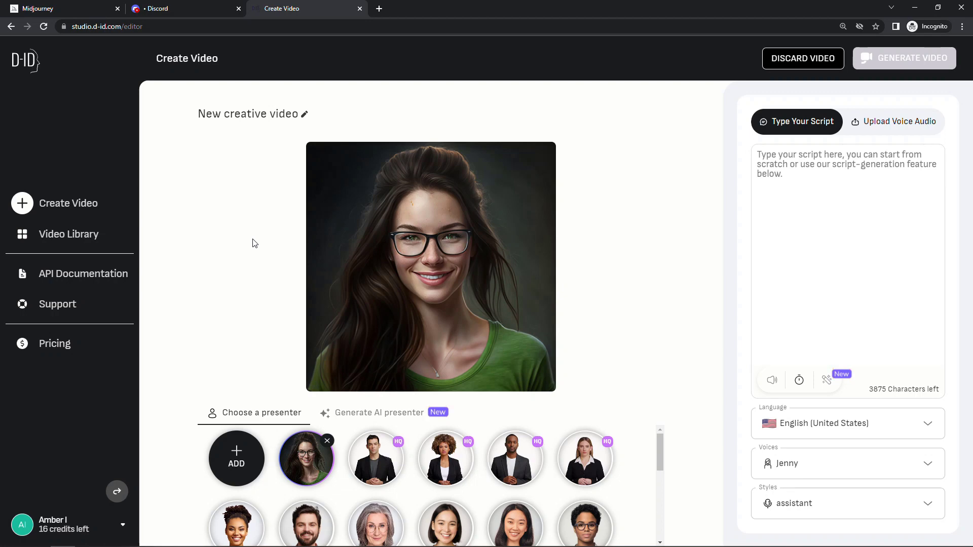
left_click(883, 130)
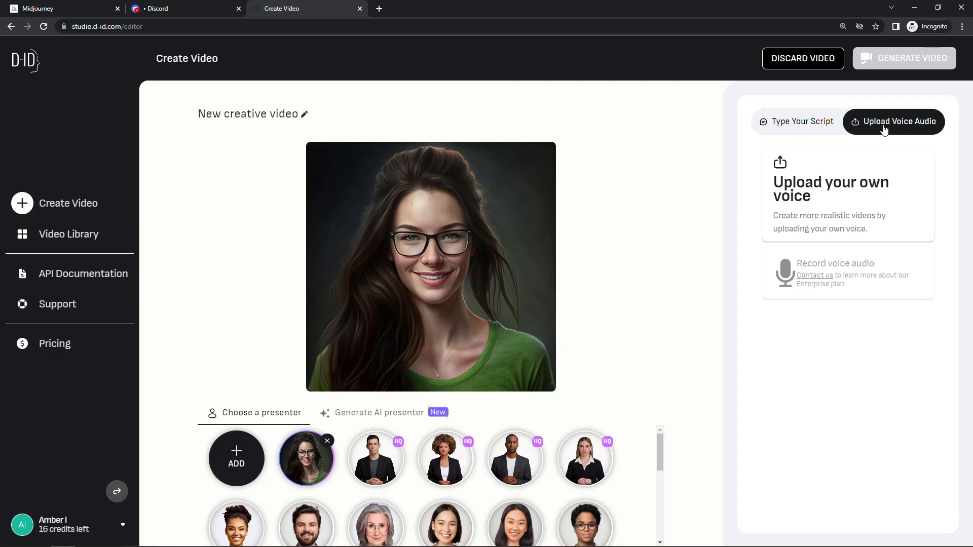
left_click(869, 172)
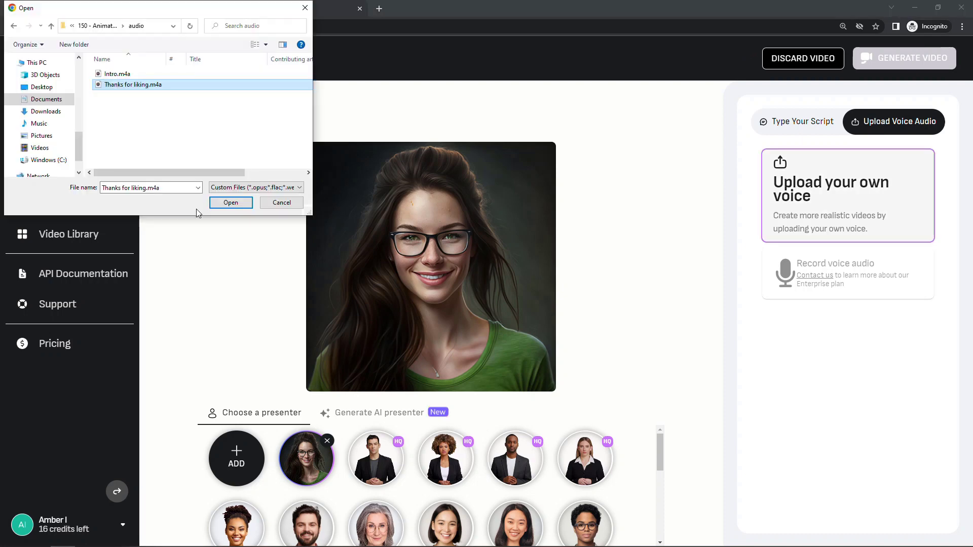
left_click(230, 202)
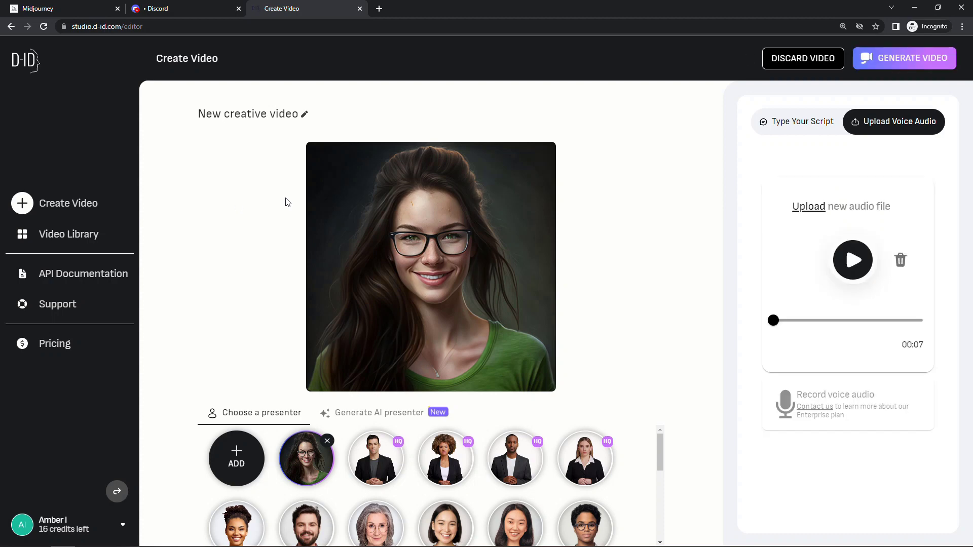
Generate the voice-driven video for one credit and play the new 6-second 'New creative' clip
left_click(888, 66)
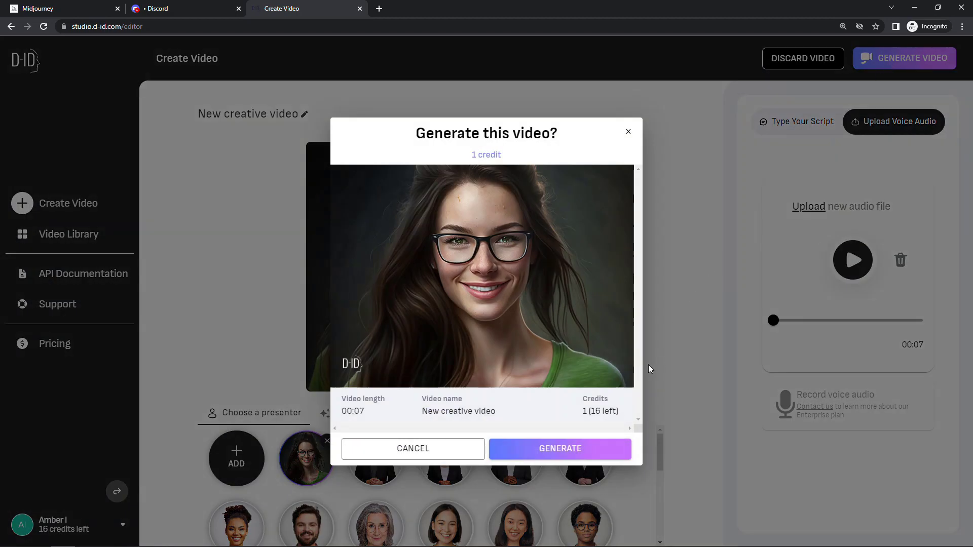
left_click(581, 453)
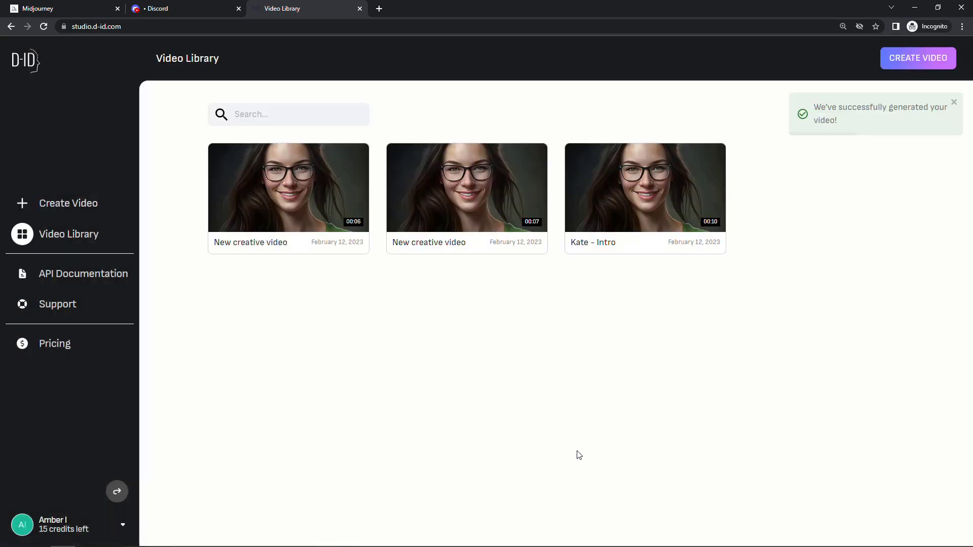
left_click(289, 189)
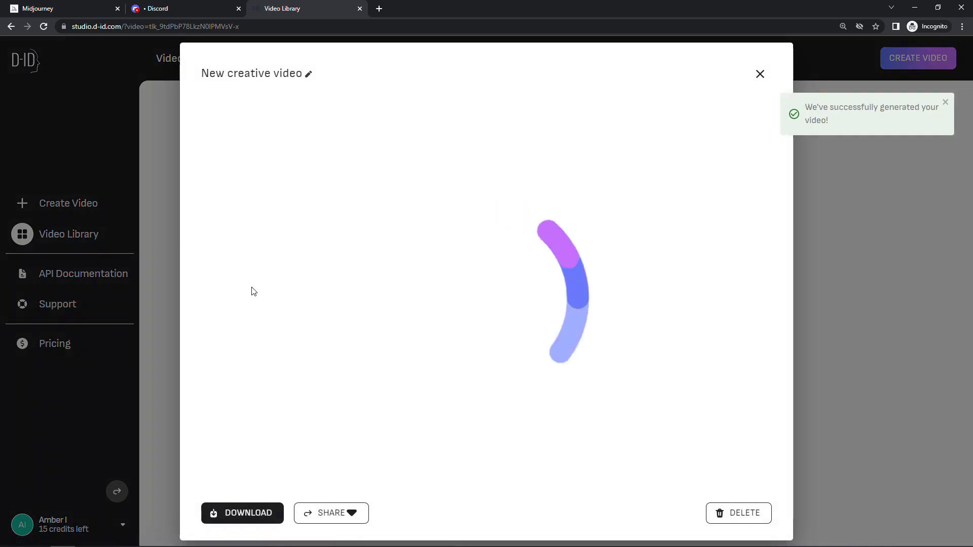